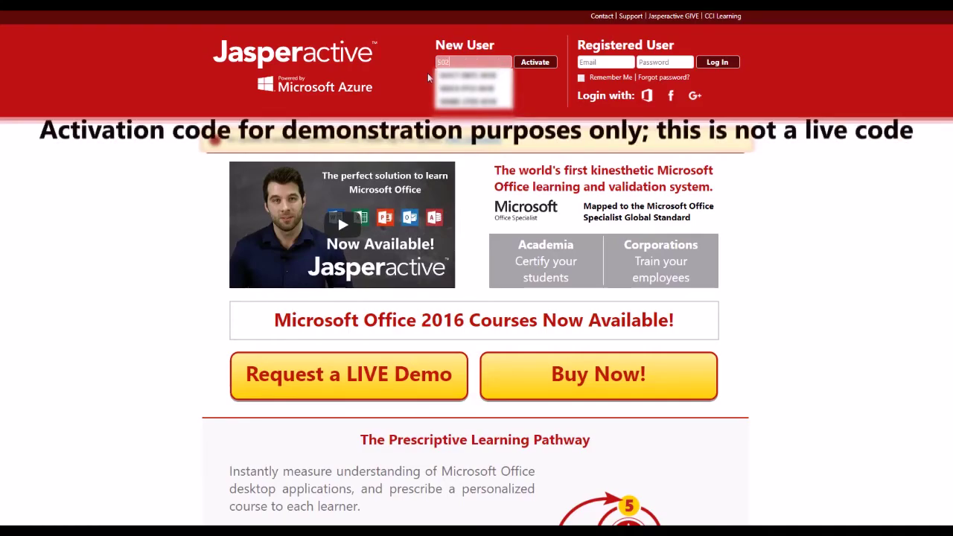
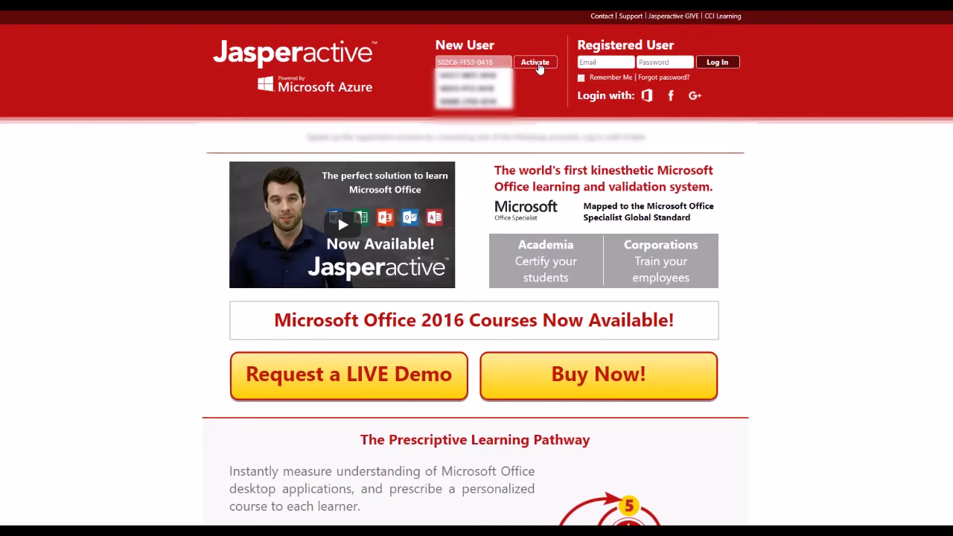
- Enter the class activation code in the New User box and activate it
{"action": "left_click", "coordinate": [535, 62]}
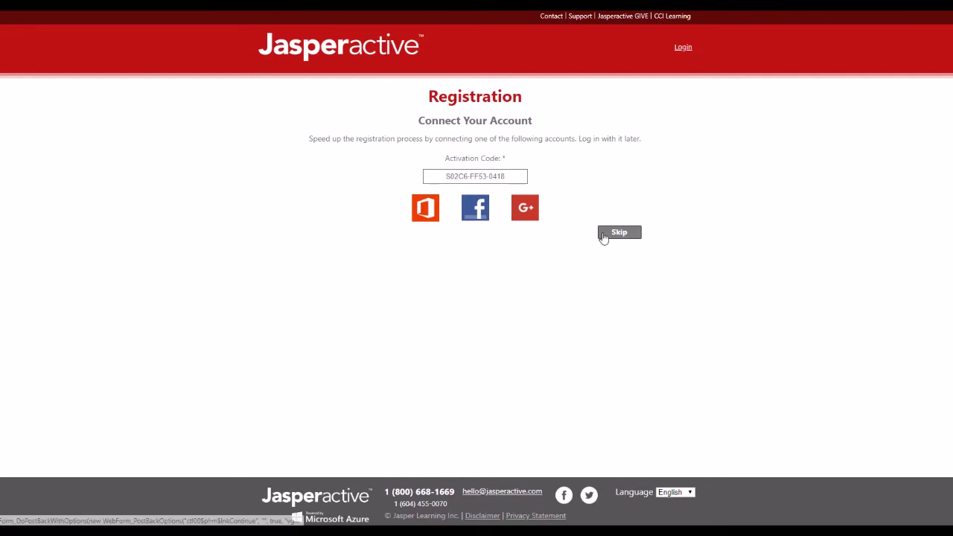
- Skip account linking, select Male, enter the student's first and last name, and submit
{"action": "left_click", "coordinate": [601, 237]}
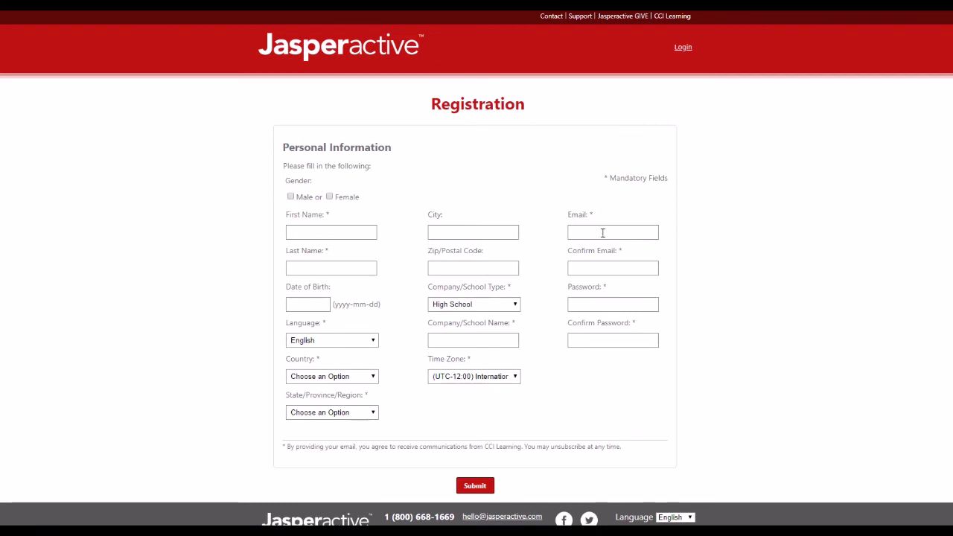
{"action": "left_click", "coordinate": [307, 201]}
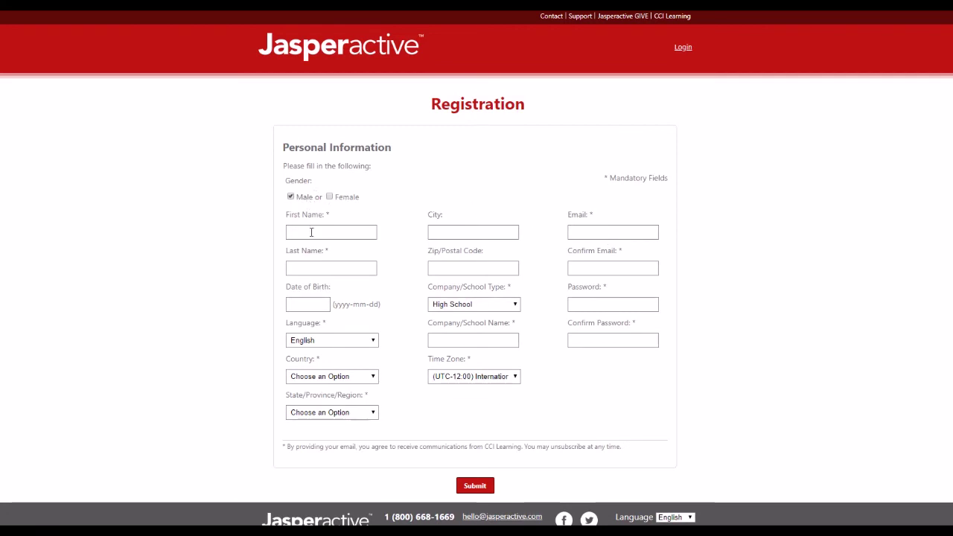
{"action": "left_click", "coordinate": [312, 231]}
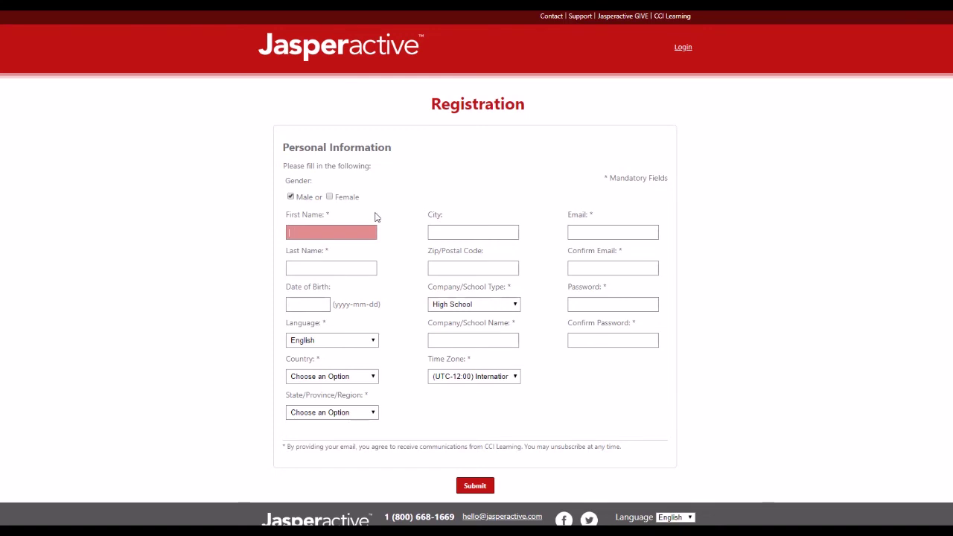
{"action": "key", "text": "Tab"}
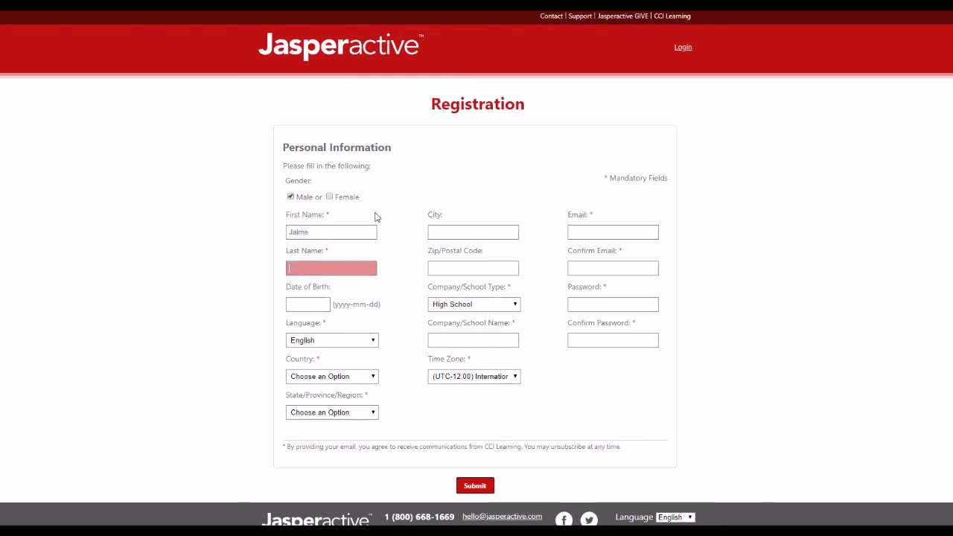
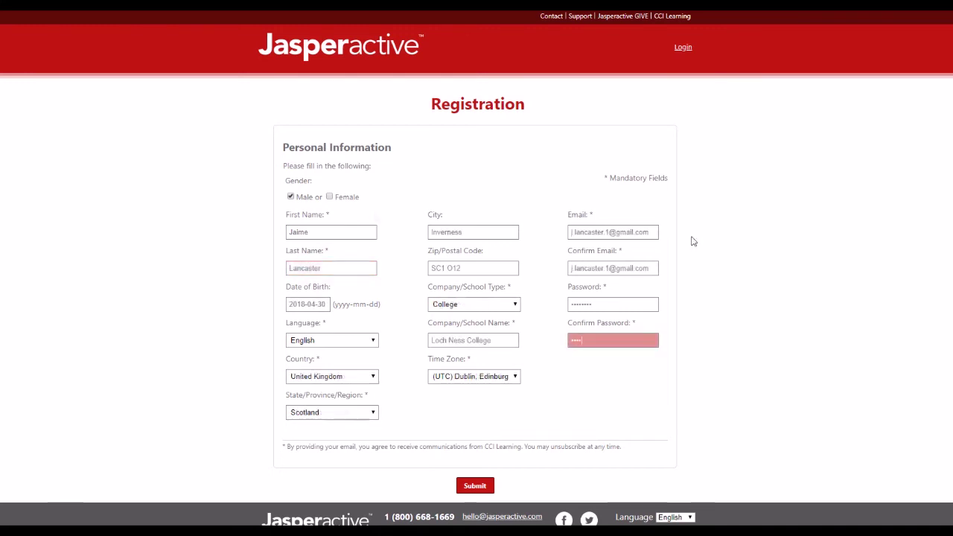
{"action": "type", "text": "ord"}
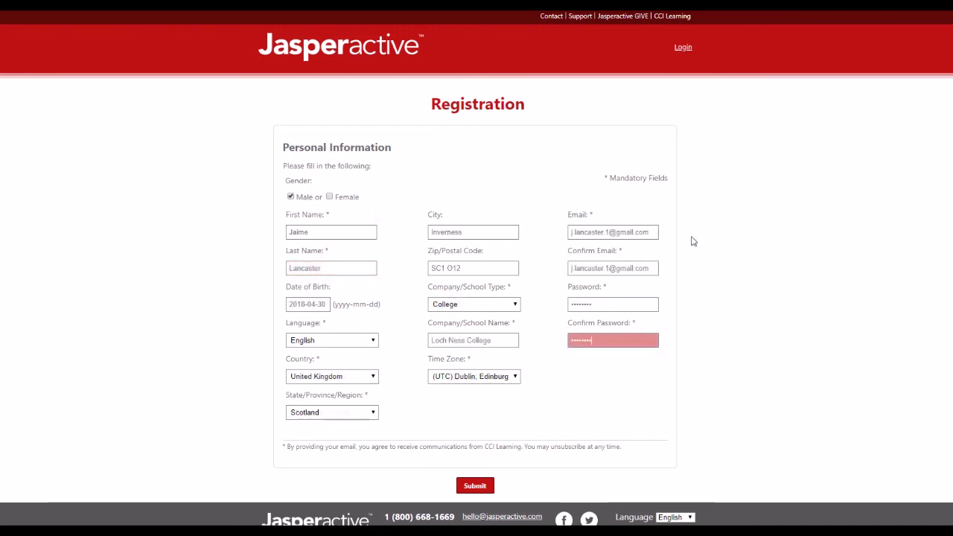
{"action": "left_click", "coordinate": [475, 488]}
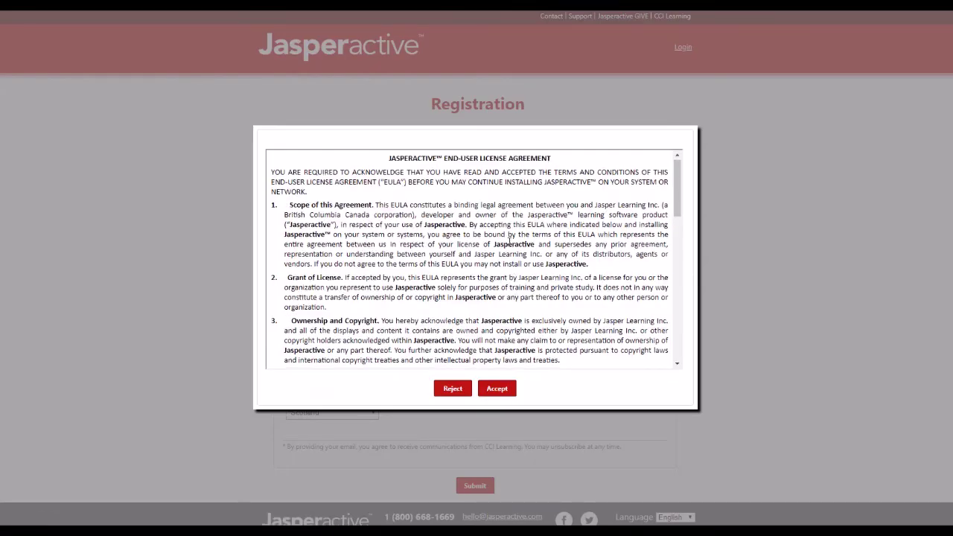
- Scroll through the end-user license agreement and accept it
{"action": "scroll", "coordinate": [462, 216], "scroll_direction": "down", "scroll_amount": 5}
{"action": "scroll", "coordinate": [415, 173], "scroll_direction": "up", "scroll_amount": 5}
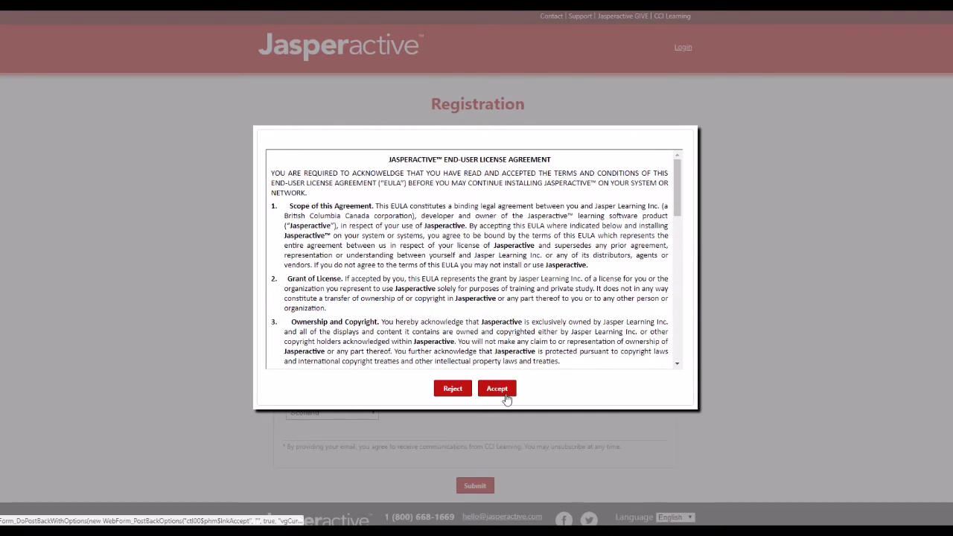
{"action": "left_click", "coordinate": [497, 388]}
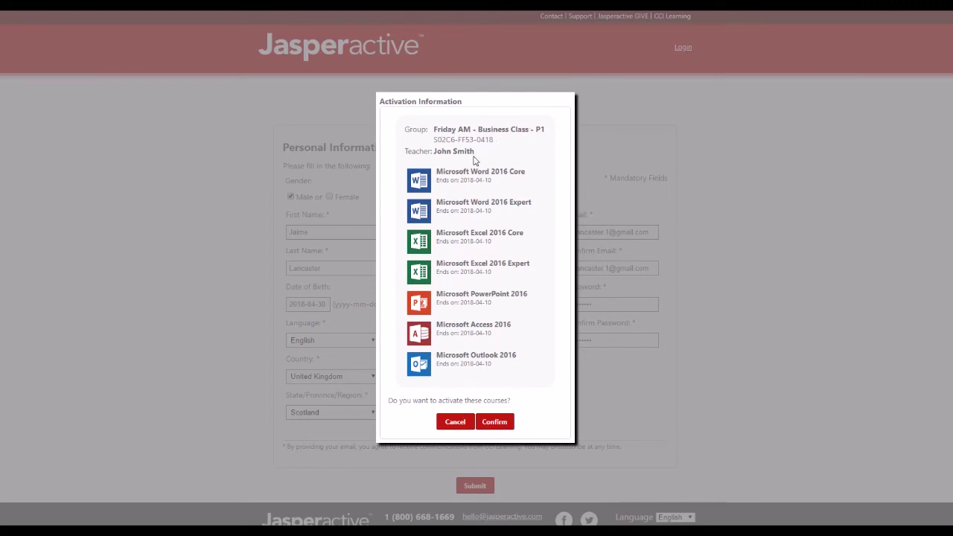
- Confirm activation of the seven listed Office 2016 courses
{"action": "left_click", "coordinate": [495, 422]}
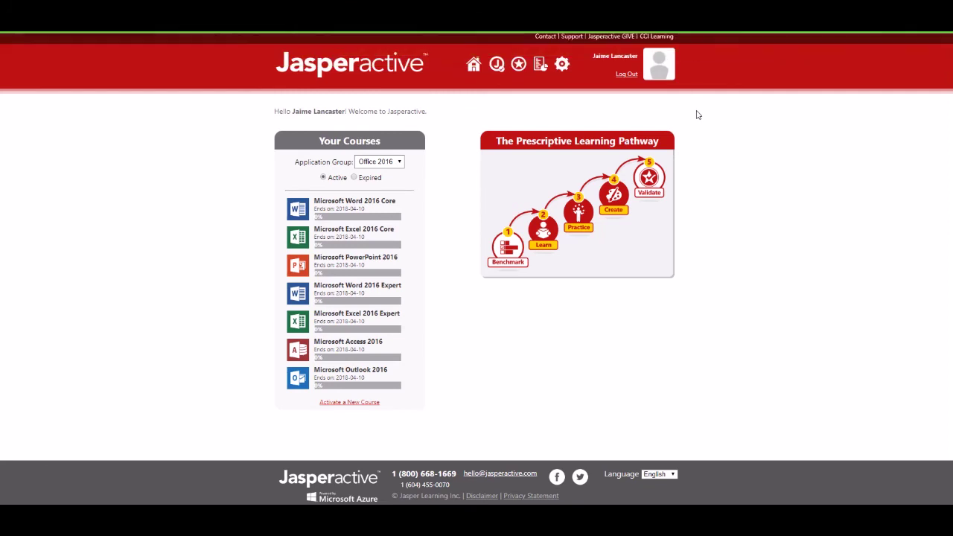
{"action": "left_click", "coordinate": [628, 74]}
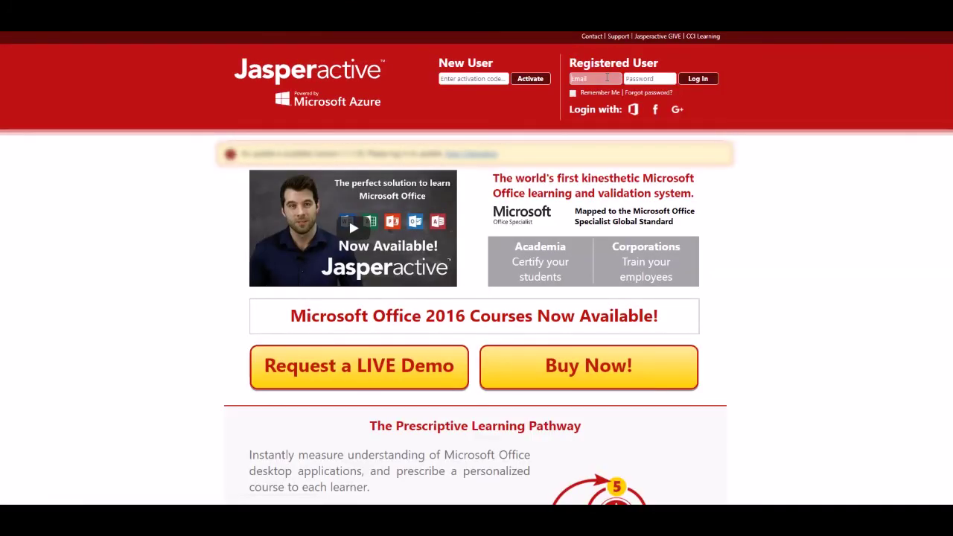
{"action": "left_click", "coordinate": [607, 77]}
{"action": "key", "text": "Tab"}
{"action": "type", "text": "pa"}
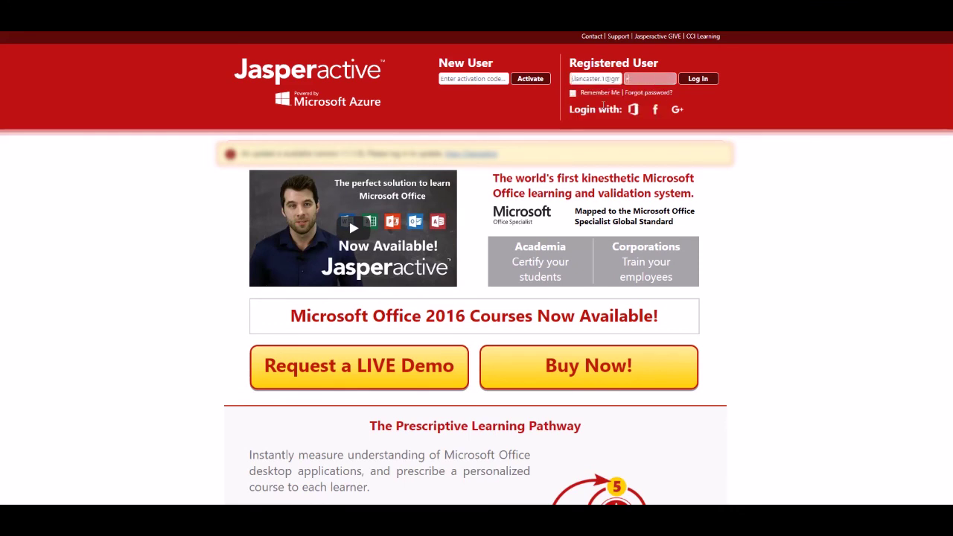
{"action": "type", "text": "ssword"}
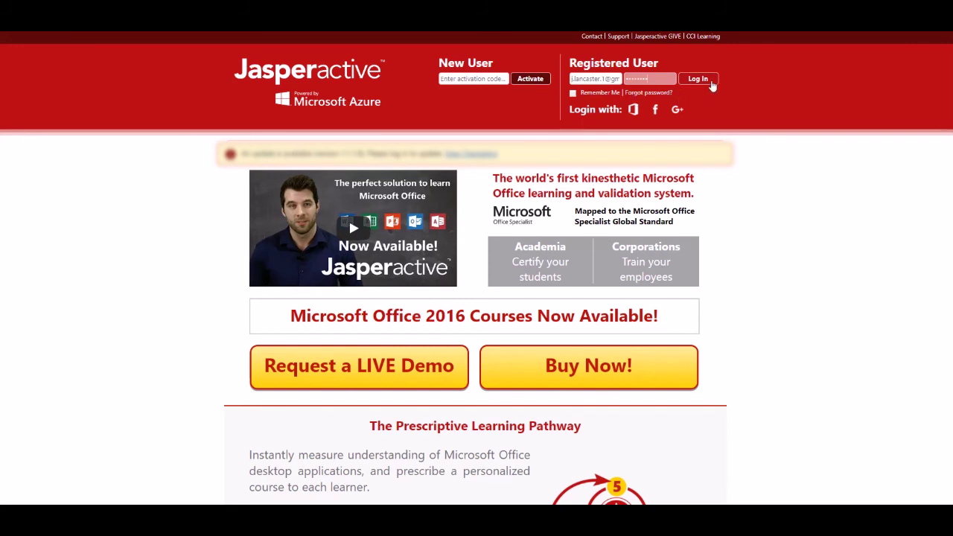
{"action": "left_click", "coordinate": [711, 82]}
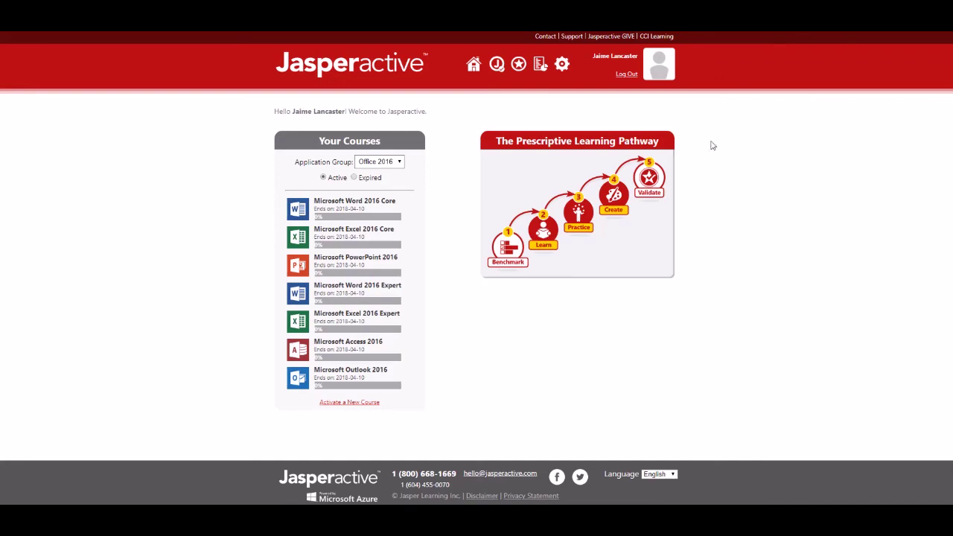